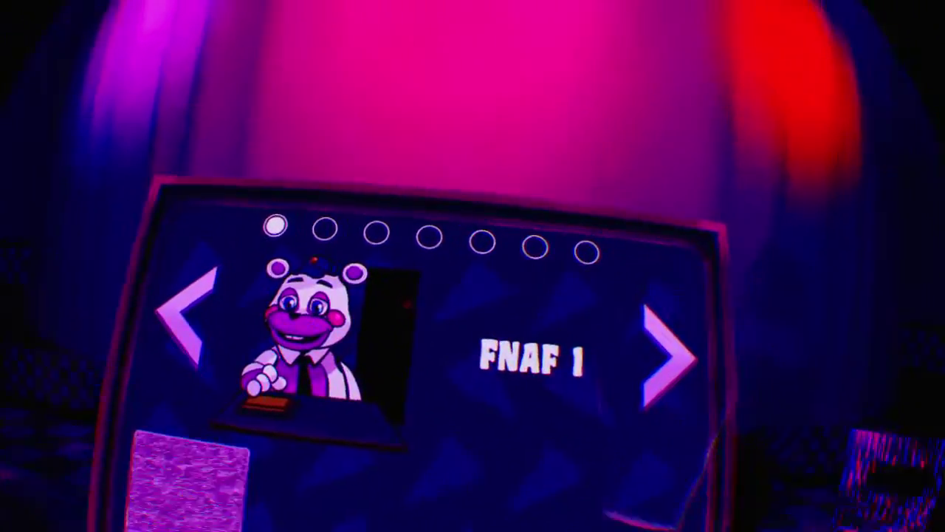
left_click(668, 355)
left_click(668, 354)
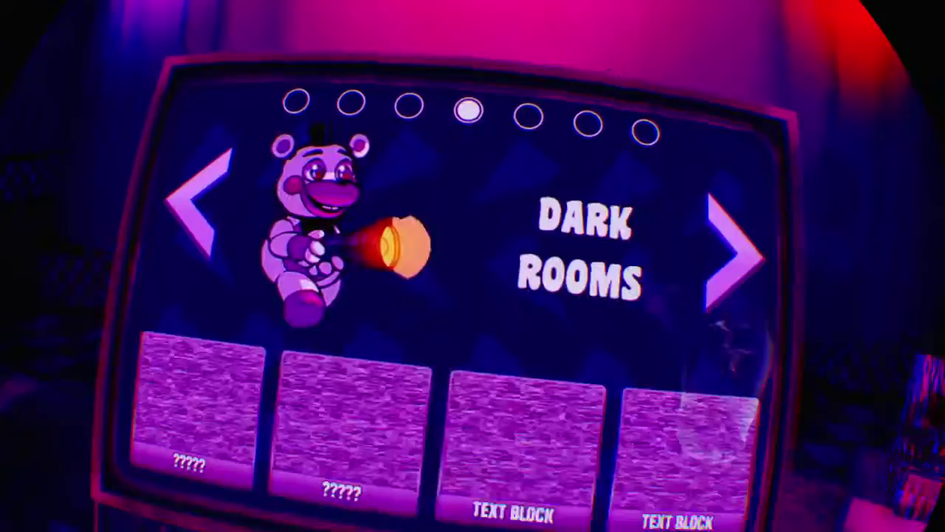